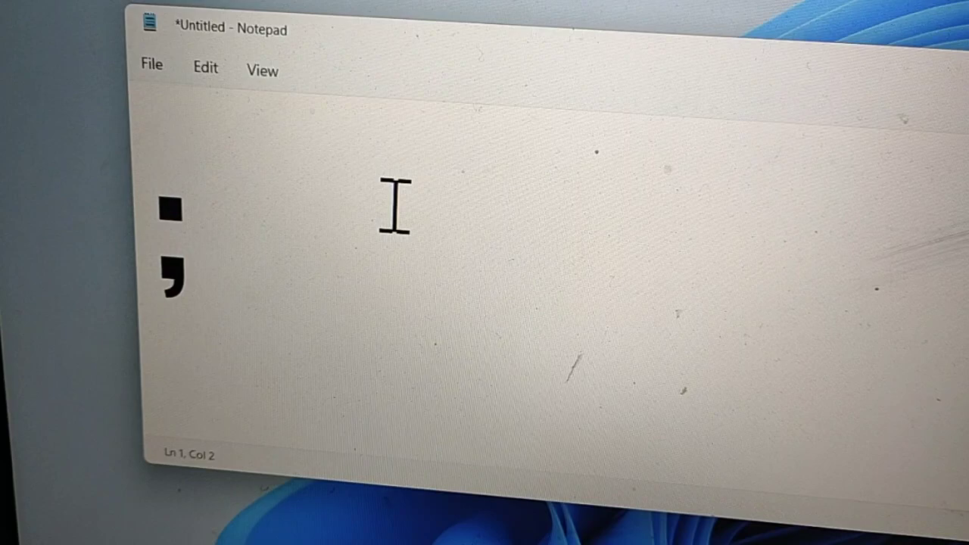
text(;)
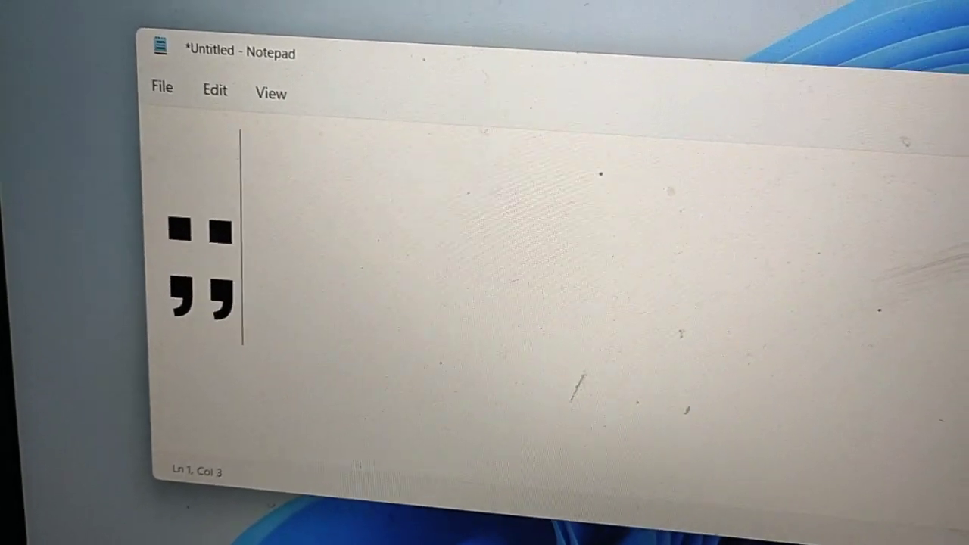
text(;;;;;;)
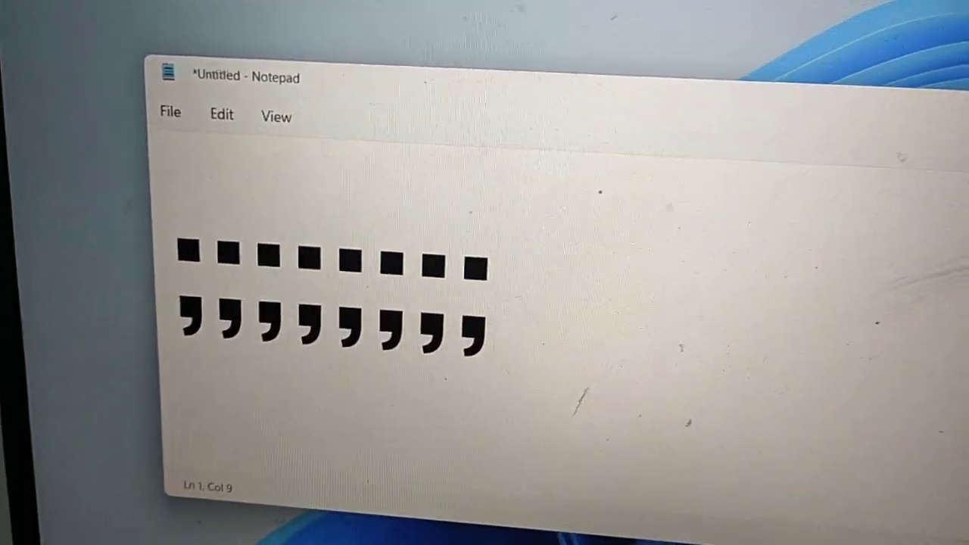
Step: Undo the last edit with Ctrl+Z to begin a new line after the semicolons
key(ctrl+z)
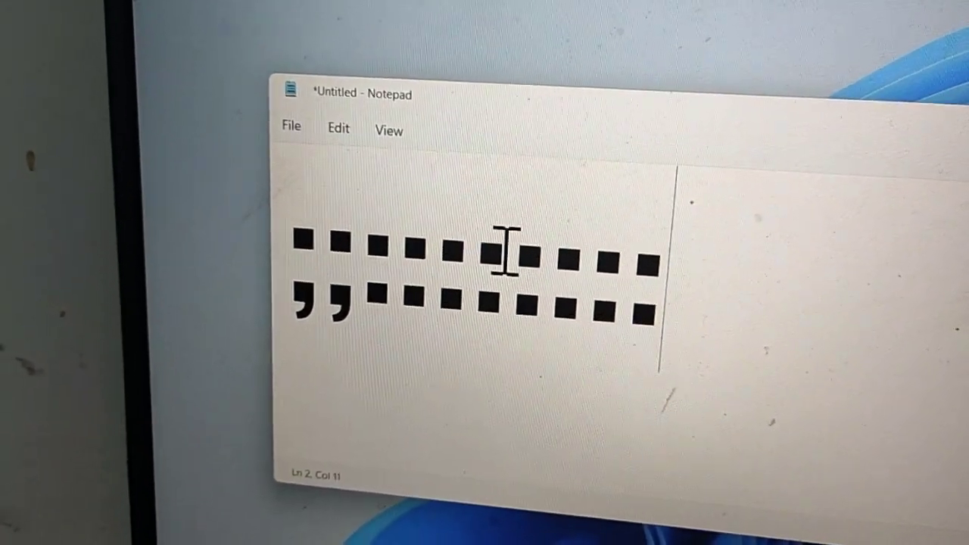
text(::::::)
Step: Place the insertion point after the sixth character of the semicolon-and-colon row
click(478, 280)
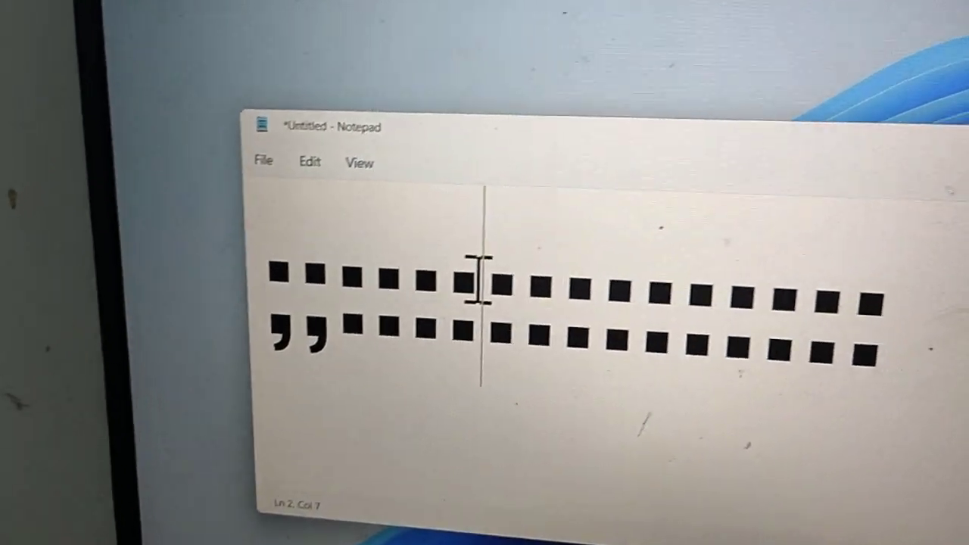